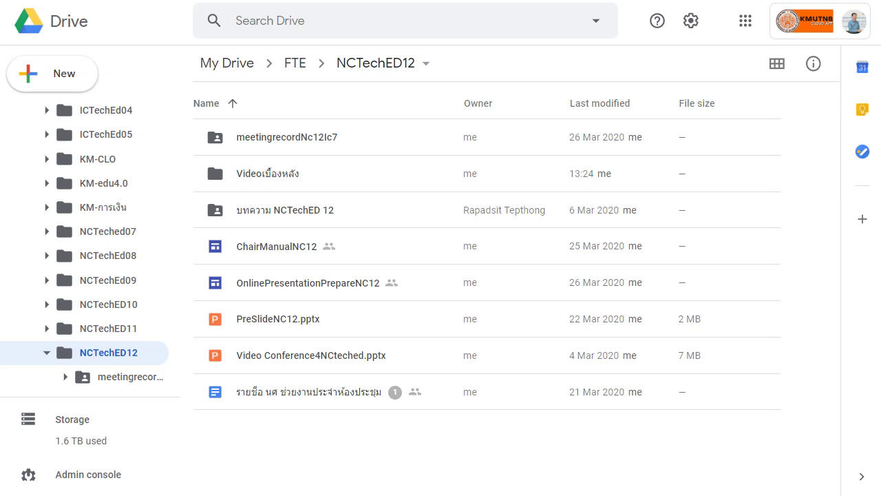
- Expand the Shared drives list in the left sidebar
{"action": "scroll", "coordinate": [108, 335], "scroll_direction": "down", "scroll_amount": 4}
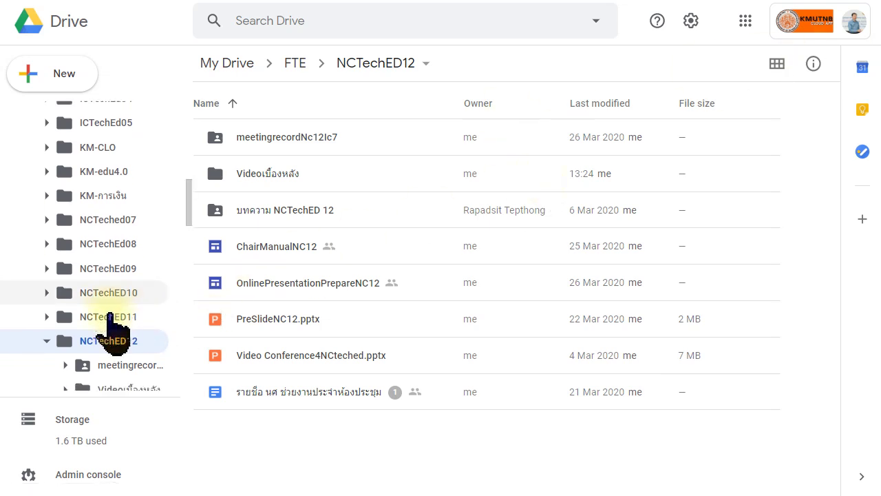
{"action": "scroll", "coordinate": [109, 334], "scroll_direction": "up", "scroll_amount": 5}
{"action": "scroll", "coordinate": [109, 330], "scroll_direction": "up", "scroll_amount": 1}
{"action": "scroll", "coordinate": [110, 328], "scroll_direction": "up", "scroll_amount": 5}
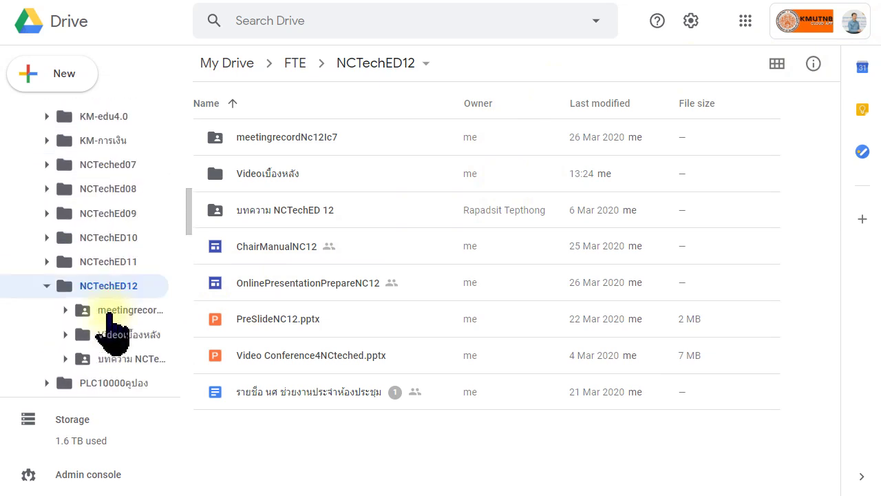
{"action": "scroll", "coordinate": [112, 323], "scroll_direction": "up", "scroll_amount": 3}
{"action": "scroll", "coordinate": [109, 323], "scroll_direction": "down", "scroll_amount": 3}
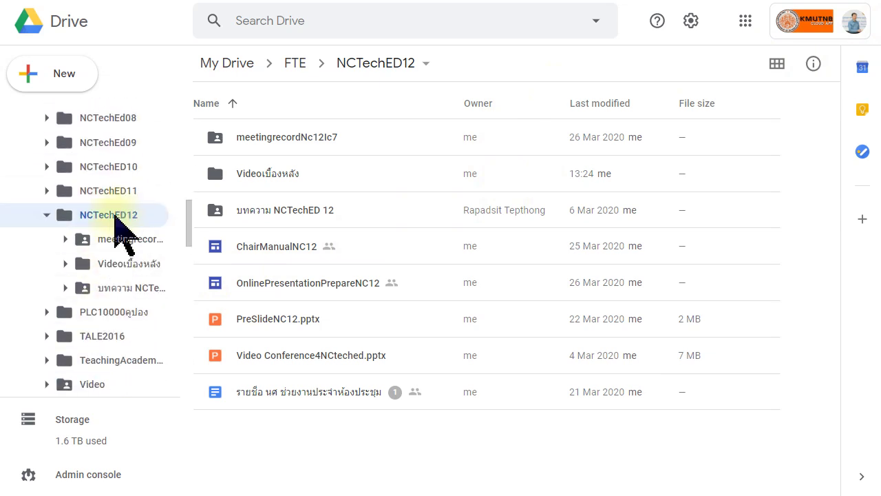
{"action": "scroll", "coordinate": [103, 310], "scroll_direction": "down", "scroll_amount": 1}
{"action": "scroll", "coordinate": [103, 311], "scroll_direction": "down", "scroll_amount": 5}
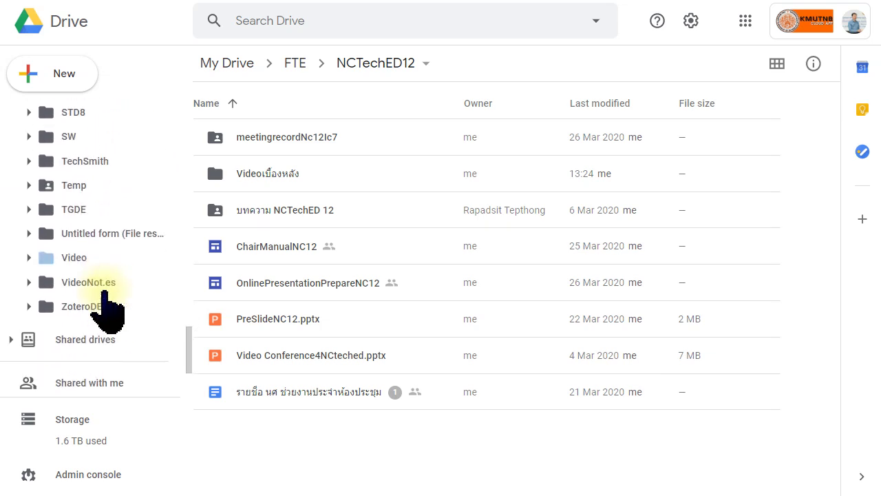
{"action": "scroll", "coordinate": [108, 315], "scroll_direction": "down", "scroll_amount": 1}
{"action": "scroll", "coordinate": [108, 314], "scroll_direction": "down", "scroll_amount": 1}
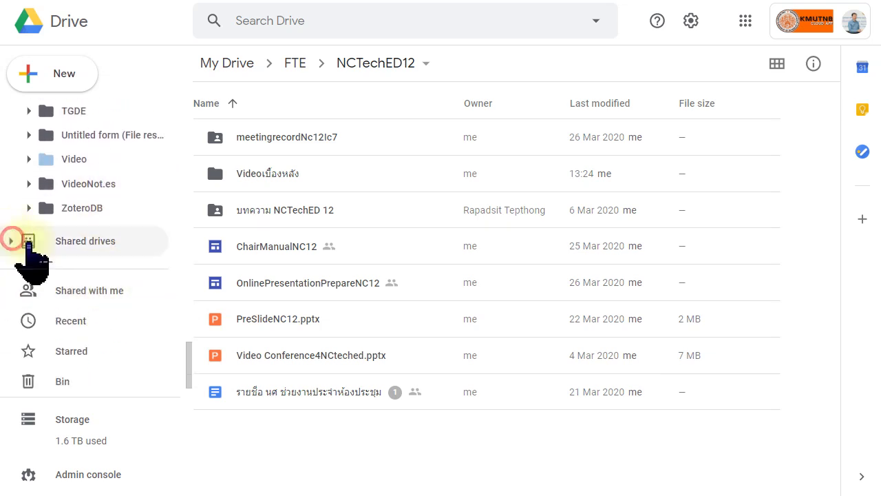
{"action": "left_click", "coordinate": [11, 241]}
- Open the NCTechEd12&ICTechEd7 shared drive to show its Certificate, FinalpaperNCtechEd12 and Logo folders
{"action": "scroll", "coordinate": [78, 273], "scroll_direction": "down", "scroll_amount": 3}
{"action": "scroll", "coordinate": [74, 254], "scroll_direction": "down", "scroll_amount": 3}
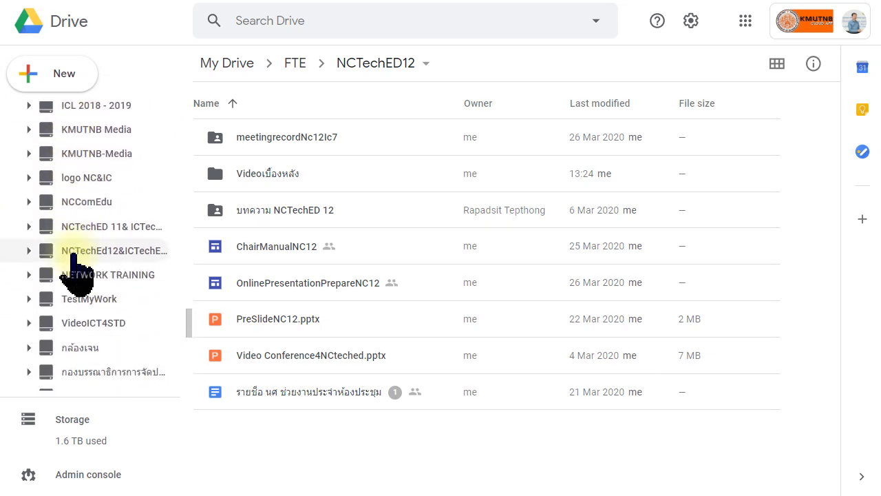
{"action": "scroll", "coordinate": [95, 262], "scroll_direction": "down", "scroll_amount": 1}
{"action": "left_click", "coordinate": [95, 251]}
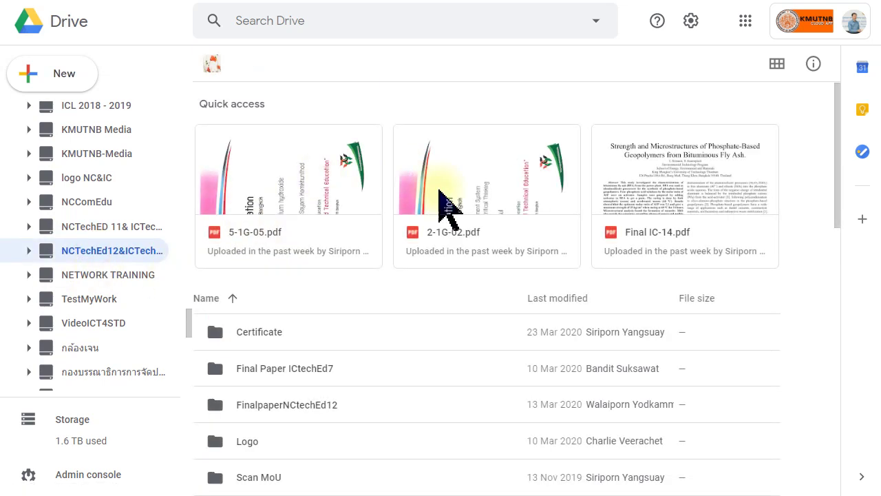
- Go to My Drive > FTE > NCTechED12, where meetingrecordNc12Ic7 and Videoเบื้องหลัง are listed
{"action": "scroll", "coordinate": [331, 322], "scroll_direction": "down", "scroll_amount": 2}
{"action": "scroll", "coordinate": [343, 310], "scroll_direction": "down", "scroll_amount": 2}
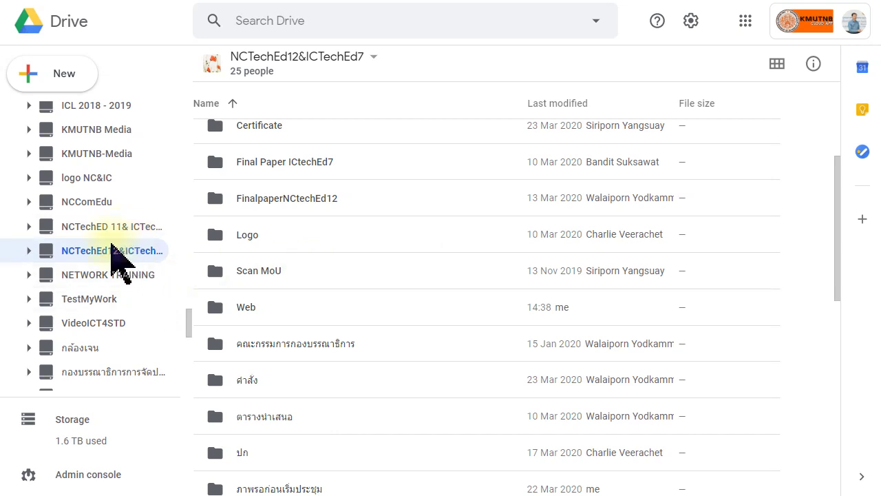
{"action": "scroll", "coordinate": [118, 261], "scroll_direction": "up", "scroll_amount": 3}
{"action": "scroll", "coordinate": [119, 262], "scroll_direction": "up", "scroll_amount": 4}
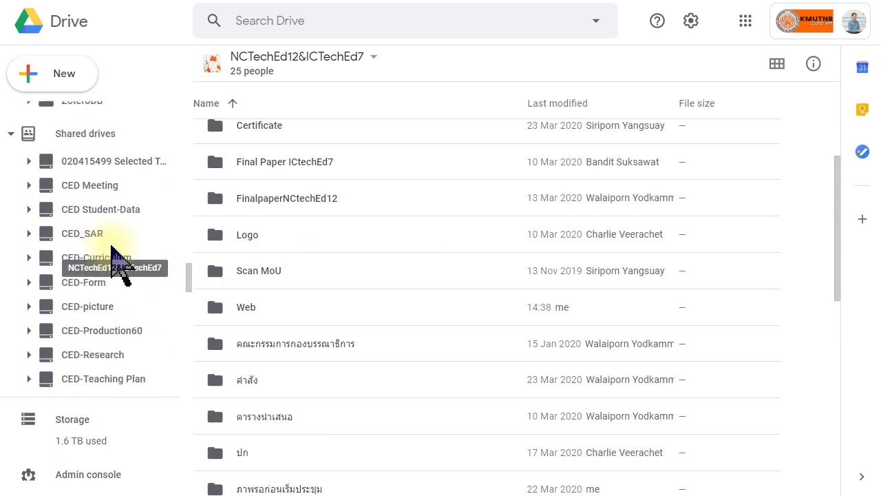
{"action": "scroll", "coordinate": [118, 262], "scroll_direction": "up", "scroll_amount": 3}
{"action": "scroll", "coordinate": [119, 261], "scroll_direction": "up", "scroll_amount": 2}
{"action": "scroll", "coordinate": [117, 264], "scroll_direction": "up", "scroll_amount": 1}
{"action": "scroll", "coordinate": [118, 265], "scroll_direction": "up", "scroll_amount": 2}
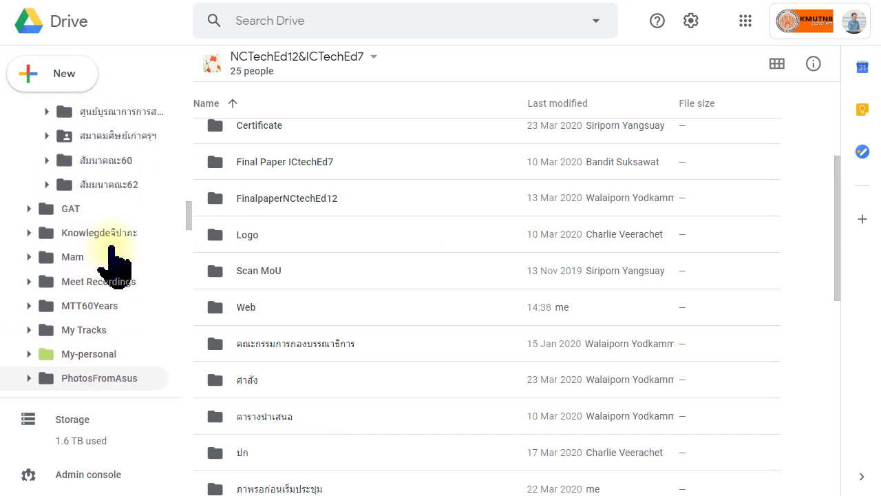
{"action": "scroll", "coordinate": [110, 251], "scroll_direction": "up", "scroll_amount": 3}
{"action": "scroll", "coordinate": [111, 255], "scroll_direction": "up", "scroll_amount": 1}
{"action": "scroll", "coordinate": [113, 254], "scroll_direction": "up", "scroll_amount": 2}
{"action": "scroll", "coordinate": [115, 217], "scroll_direction": "up", "scroll_amount": 1}
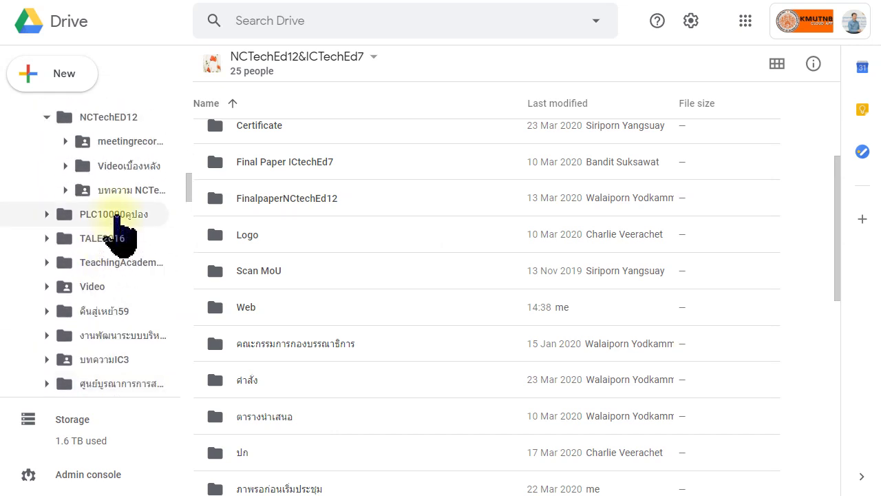
{"action": "left_click", "coordinate": [111, 118]}
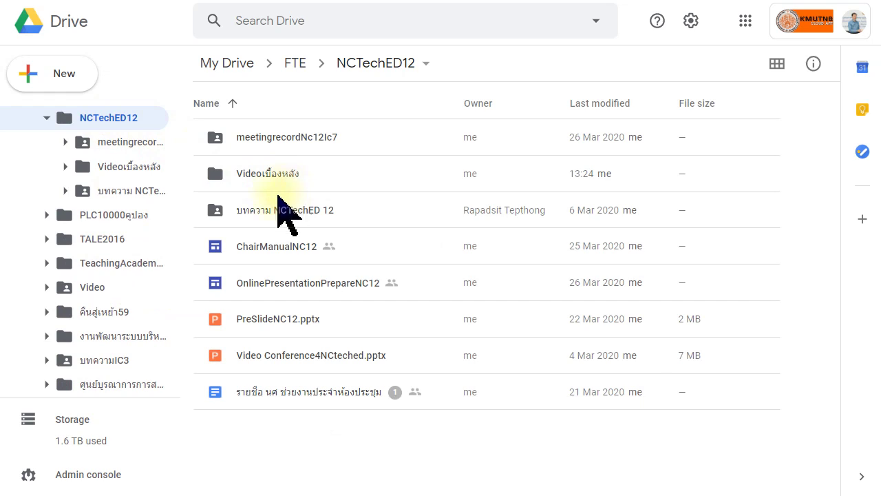
- Open meetingrecordNc12Ic7 to view its NC12IC7 recordings and transcripts dated 25 Mar 2020
{"action": "left_click", "coordinate": [279, 137]}
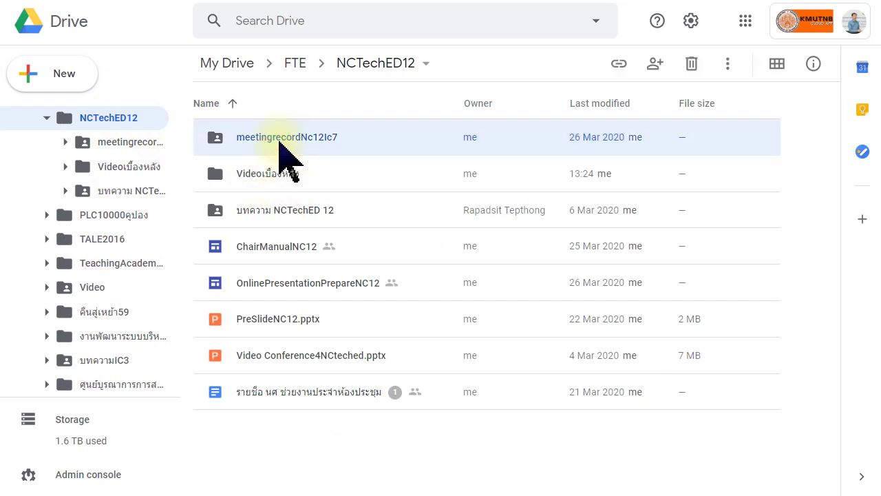
{"action": "double_click", "coordinate": [279, 137]}
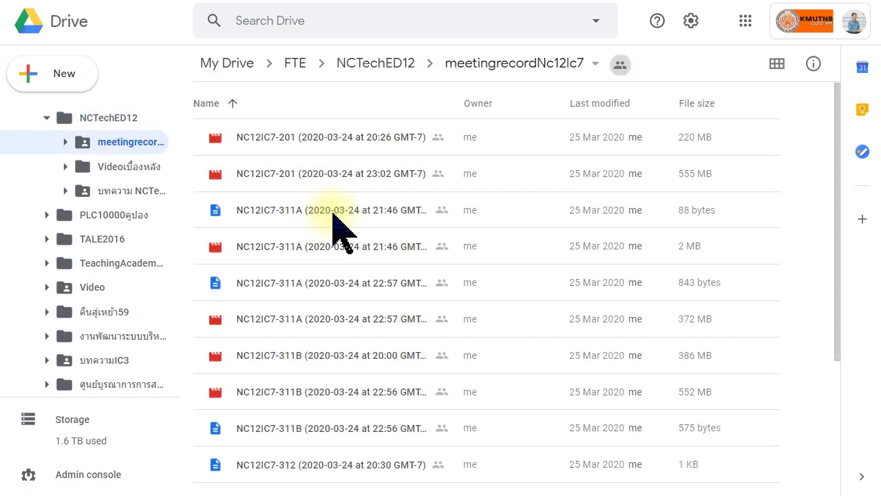
{"action": "scroll", "coordinate": [332, 227], "scroll_direction": "down", "scroll_amount": 3}
{"action": "scroll", "coordinate": [331, 227], "scroll_direction": "up", "scroll_amount": 3}
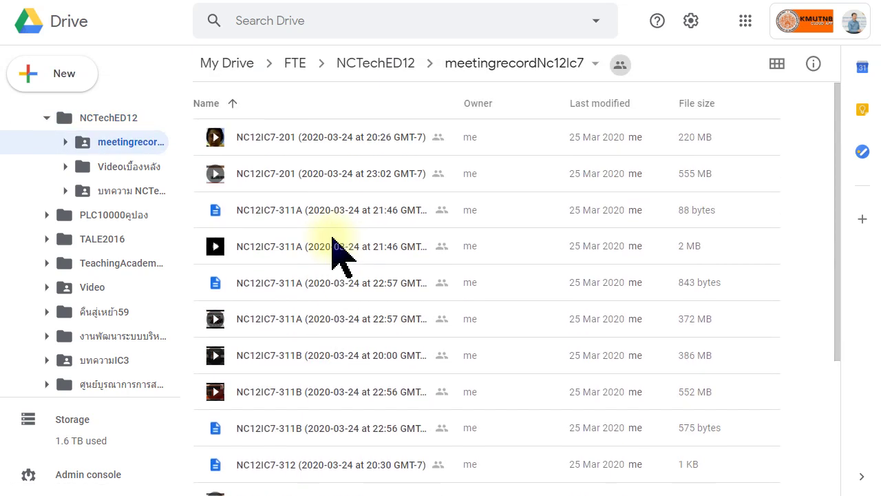
{"action": "left_click", "coordinate": [390, 68]}
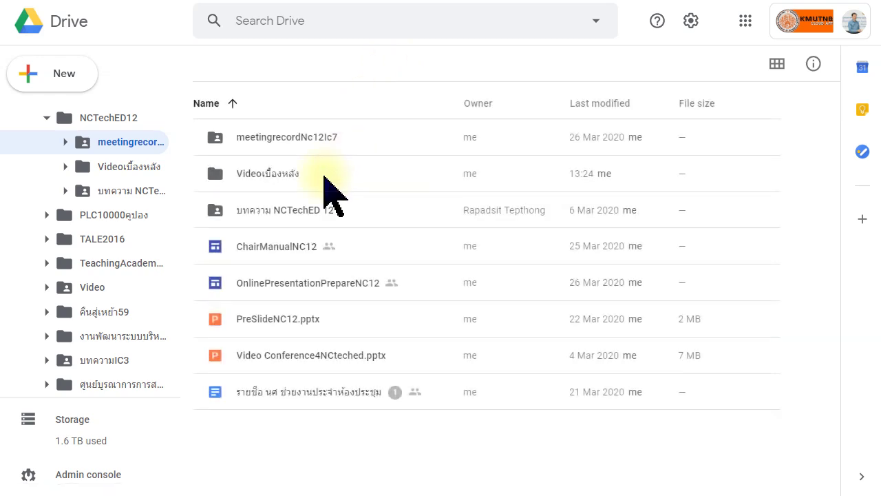
{"action": "left_click", "coordinate": [319, 138]}
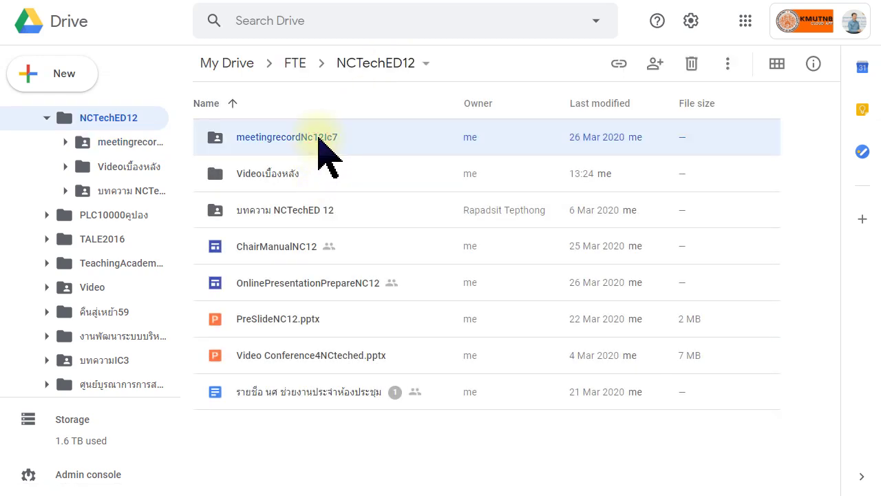
{"action": "double_click", "coordinate": [319, 137]}
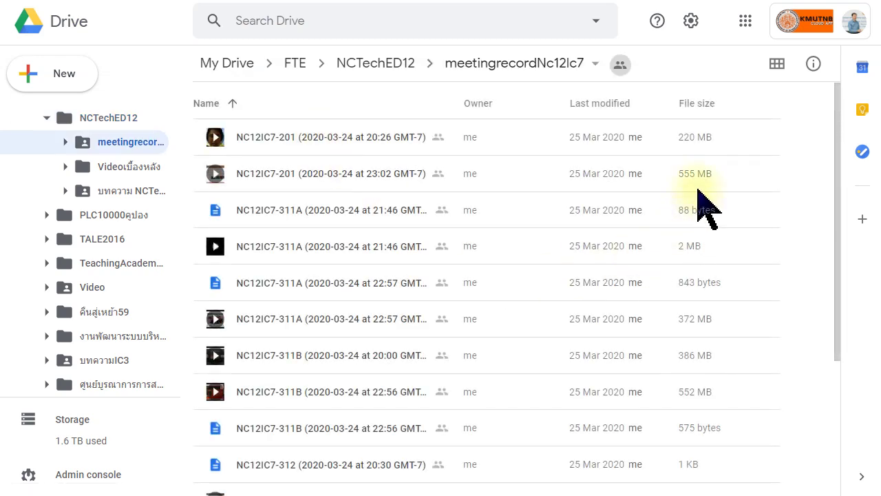
{"action": "mouse_move", "coordinate": [699, 196]}
{"action": "scroll", "coordinate": [699, 365], "scroll_direction": "down", "scroll_amount": 3}
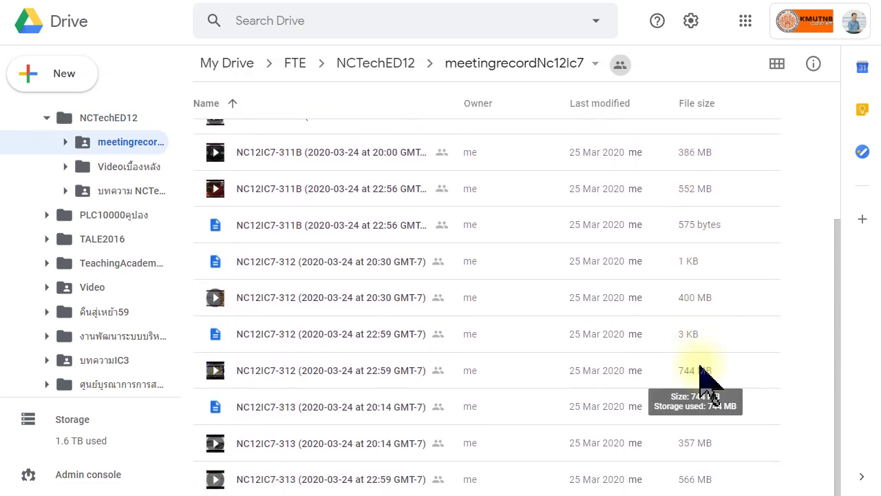
{"action": "scroll", "coordinate": [705, 275], "scroll_direction": "up", "scroll_amount": 3}
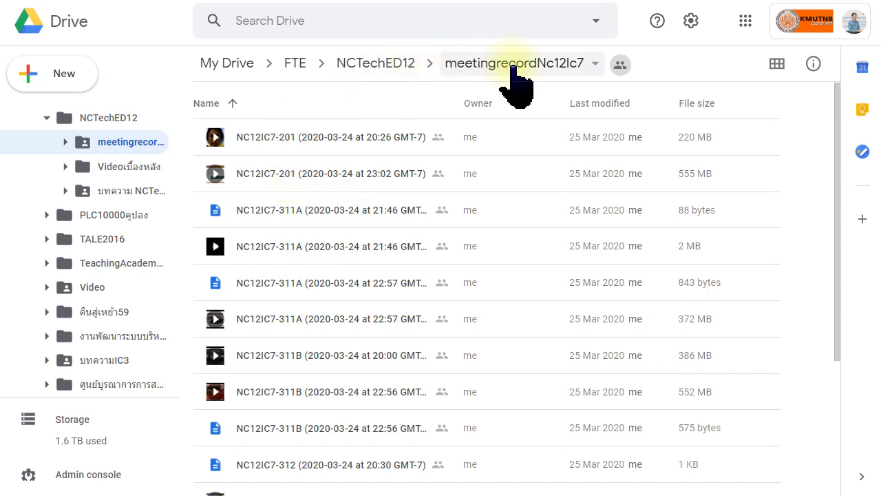
- Start adding a Drive shortcut for meetingrecordNc12Ic7 and browse Shared drives as the destination
{"action": "left_click", "coordinate": [590, 64]}
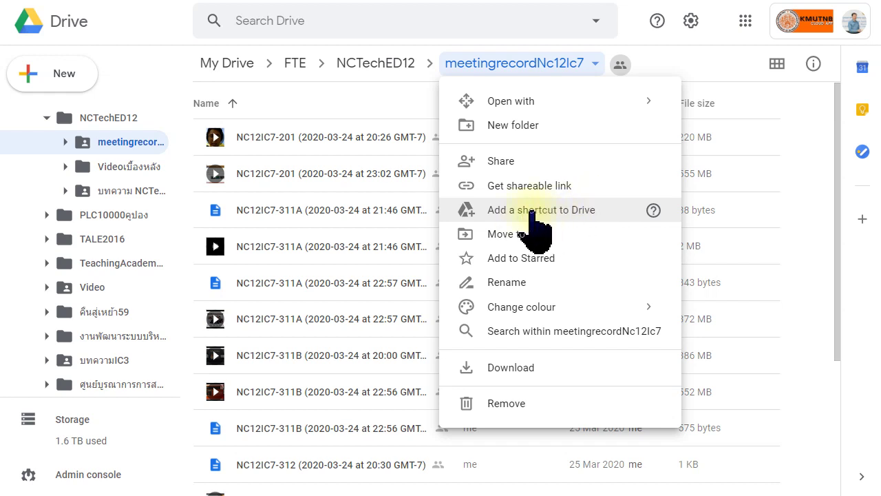
{"action": "left_click", "coordinate": [533, 211]}
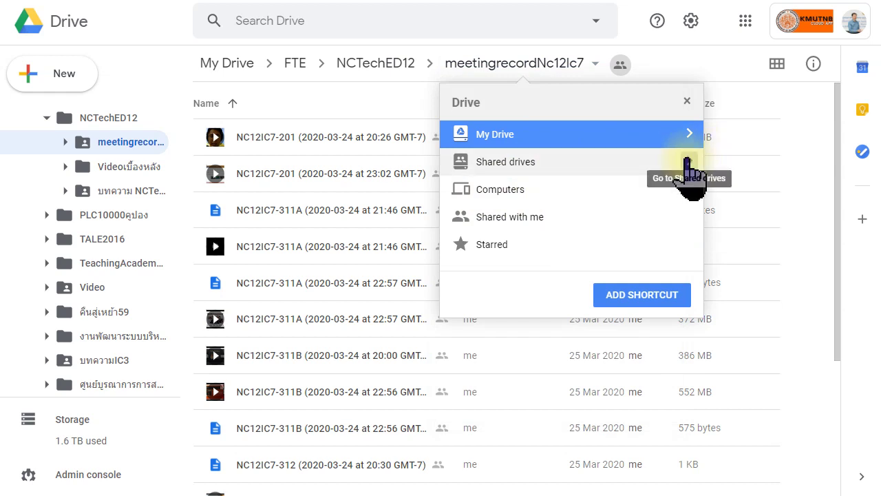
{"action": "left_click", "coordinate": [689, 161]}
- Choose the NCTechEd12&ICTechEd7 shared drive as the destination and confirm the shortcut
{"action": "scroll", "coordinate": [551, 200], "scroll_direction": "down", "scroll_amount": 3}
{"action": "scroll", "coordinate": [547, 210], "scroll_direction": "down", "scroll_amount": 2}
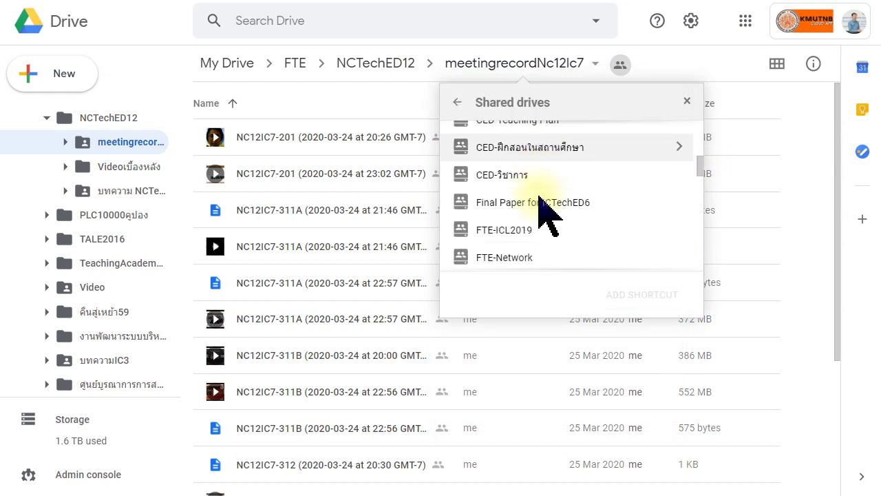
{"action": "scroll", "coordinate": [548, 210], "scroll_direction": "down", "scroll_amount": 3}
{"action": "scroll", "coordinate": [547, 210], "scroll_direction": "down", "scroll_amount": 3}
{"action": "scroll", "coordinate": [547, 210], "scroll_direction": "down", "scroll_amount": 2}
{"action": "scroll", "coordinate": [547, 210], "scroll_direction": "down", "scroll_amount": 2}
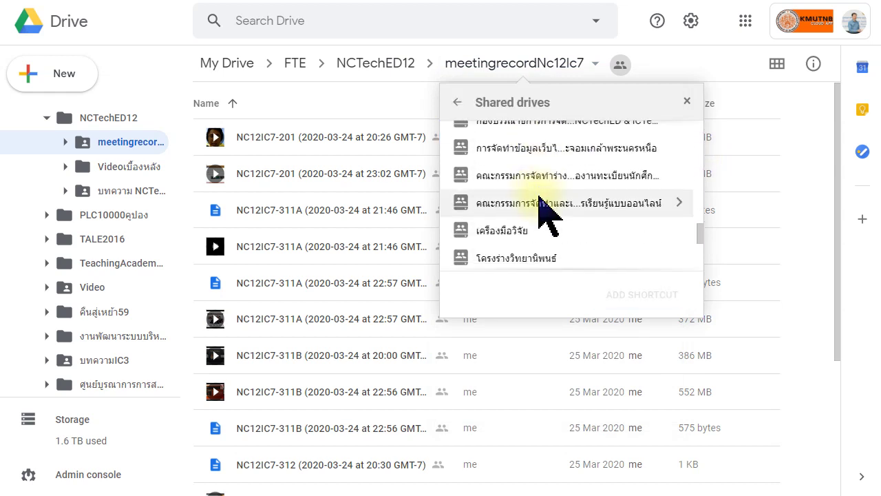
{"action": "scroll", "coordinate": [547, 210], "scroll_direction": "down", "scroll_amount": 2}
{"action": "scroll", "coordinate": [547, 210], "scroll_direction": "up", "scroll_amount": 3}
{"action": "scroll", "coordinate": [544, 207], "scroll_direction": "up", "scroll_amount": 2}
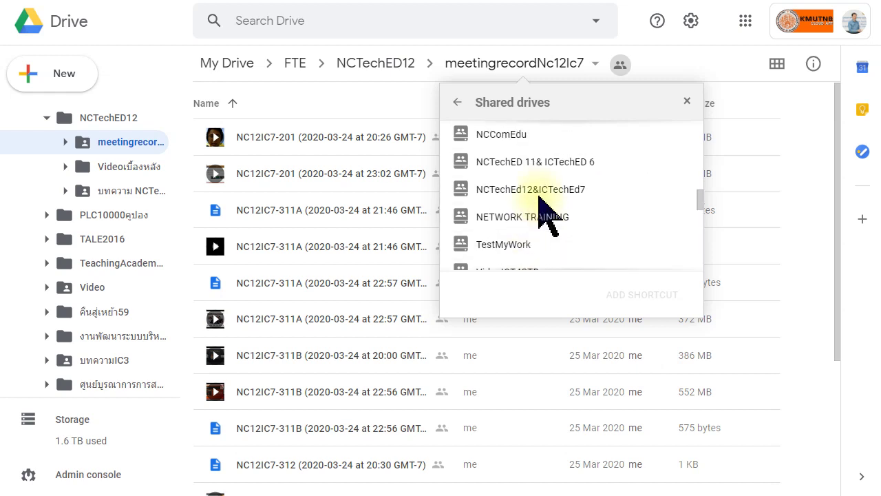
{"action": "left_click", "coordinate": [675, 182]}
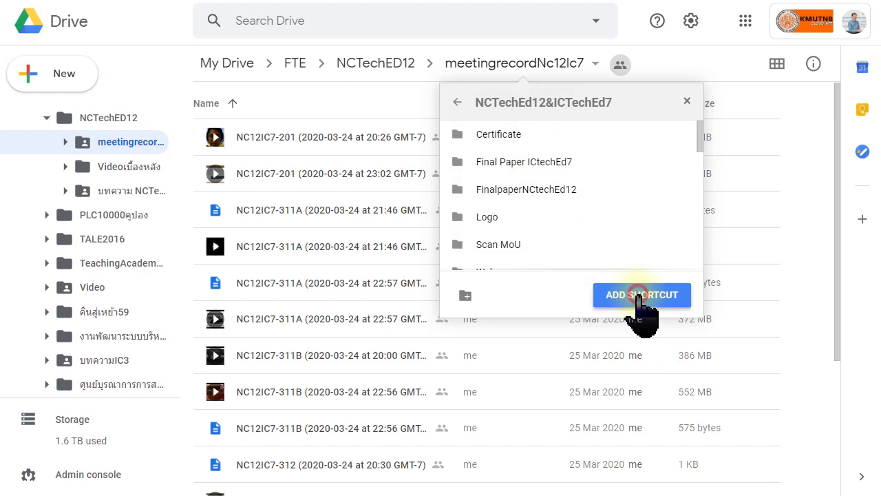
{"action": "left_click", "coordinate": [638, 296]}
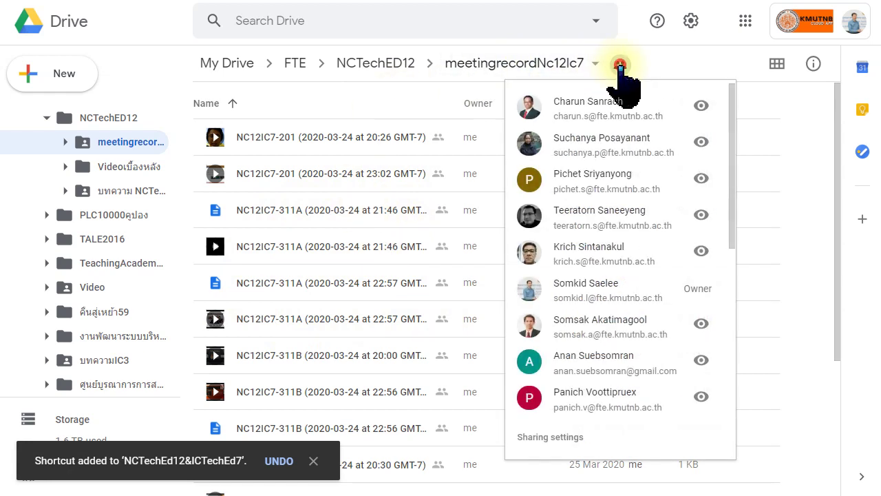
{"action": "left_click", "coordinate": [620, 65]}
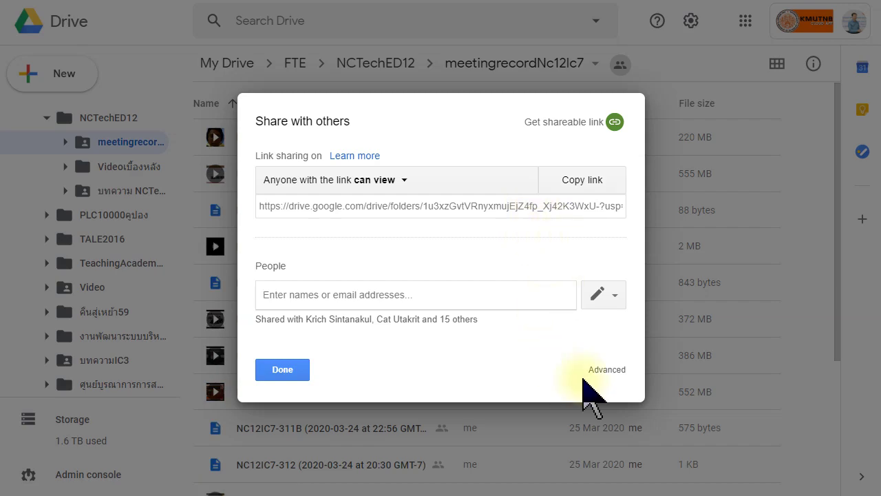
{"action": "left_click", "coordinate": [286, 369]}
{"action": "mouse_move", "coordinate": [620, 66]}
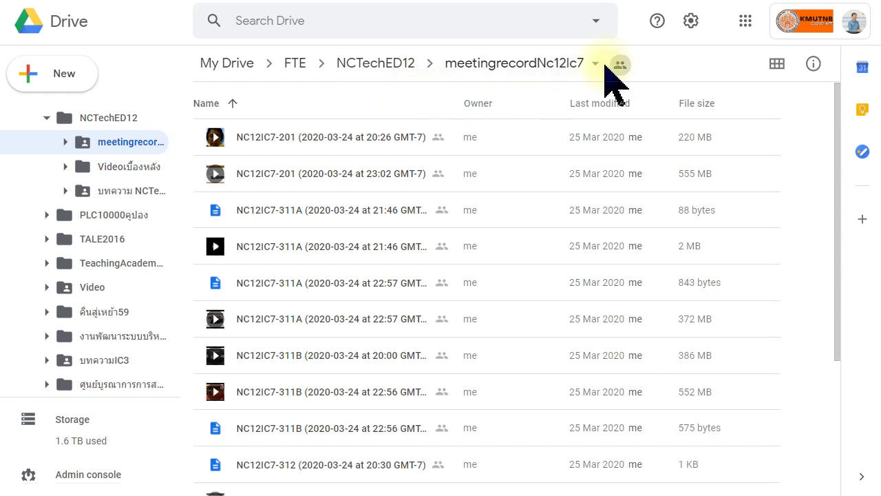
{"action": "scroll", "coordinate": [108, 266], "scroll_direction": "down", "scroll_amount": 5}
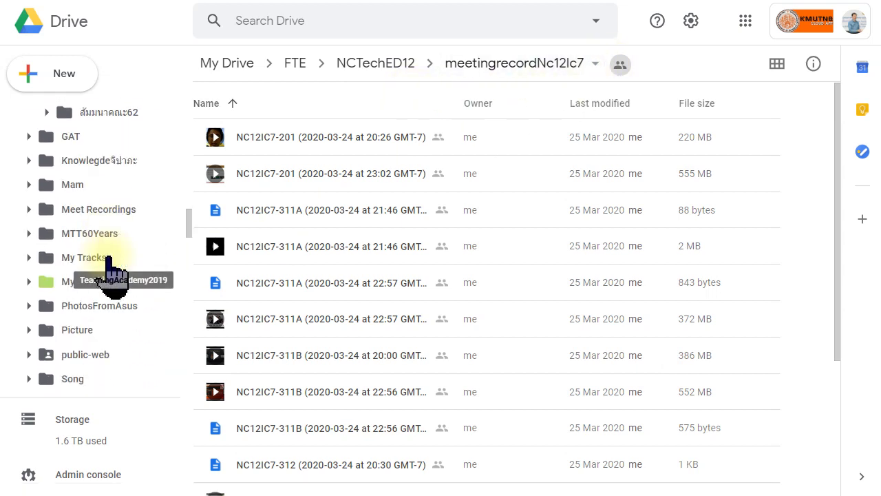
{"action": "scroll", "coordinate": [108, 266], "scroll_direction": "down", "scroll_amount": 3}
{"action": "scroll", "coordinate": [108, 262], "scroll_direction": "down", "scroll_amount": 1}
{"action": "scroll", "coordinate": [108, 269], "scroll_direction": "down", "scroll_amount": 4}
{"action": "scroll", "coordinate": [108, 269], "scroll_direction": "down", "scroll_amount": 3}
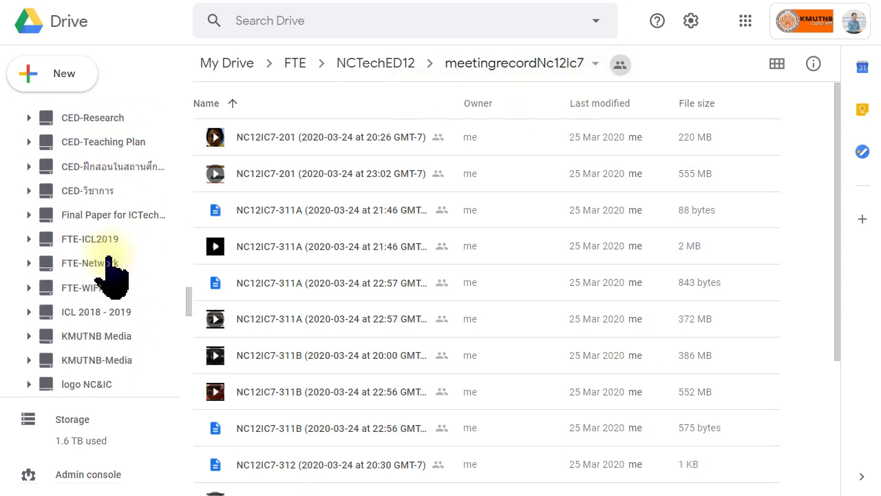
{"action": "scroll", "coordinate": [108, 269], "scroll_direction": "down", "scroll_amount": 2}
{"action": "scroll", "coordinate": [110, 270], "scroll_direction": "down", "scroll_amount": 2}
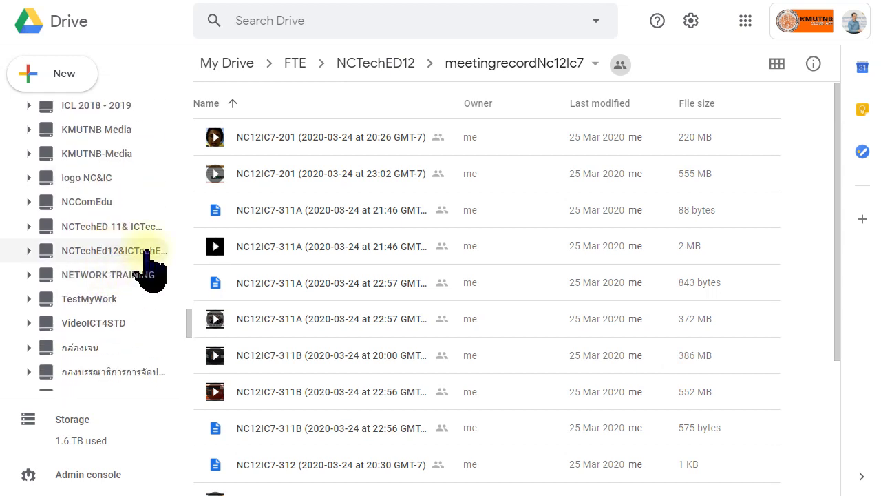
{"action": "left_click", "coordinate": [145, 250]}
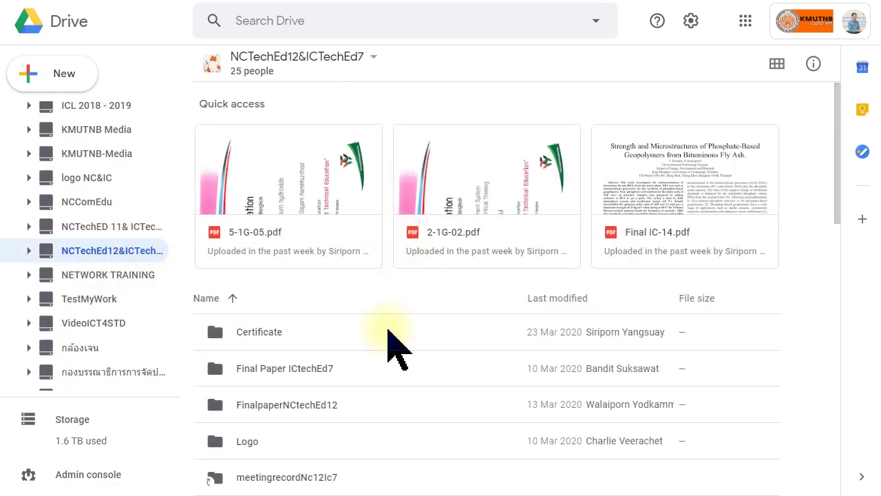
{"action": "scroll", "coordinate": [387, 341], "scroll_direction": "down", "scroll_amount": 3}
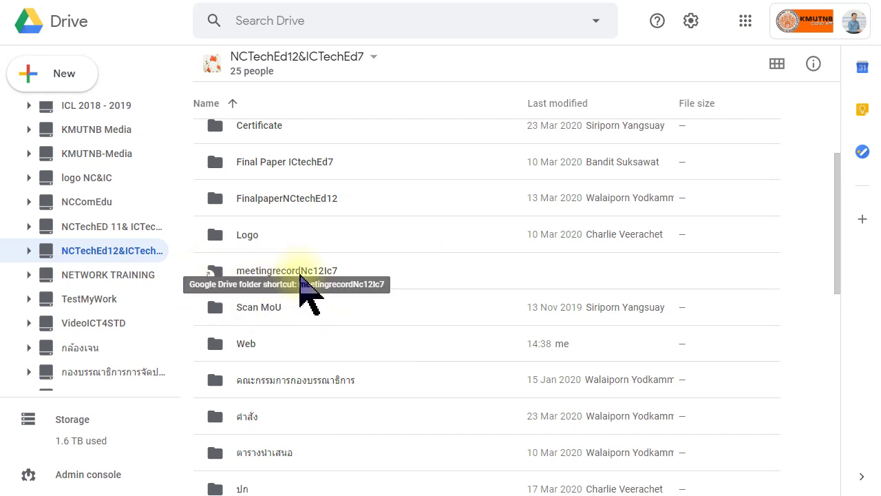
{"action": "left_click", "coordinate": [407, 268]}
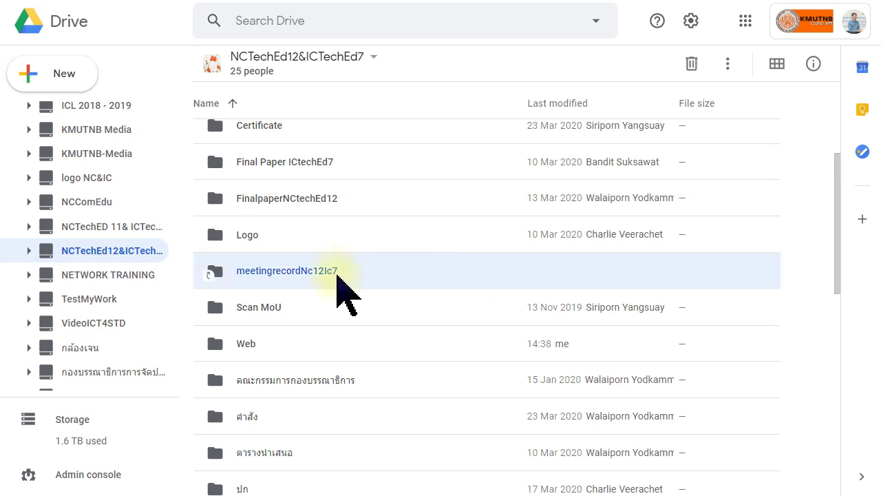
{"action": "double_click", "coordinate": [335, 286]}
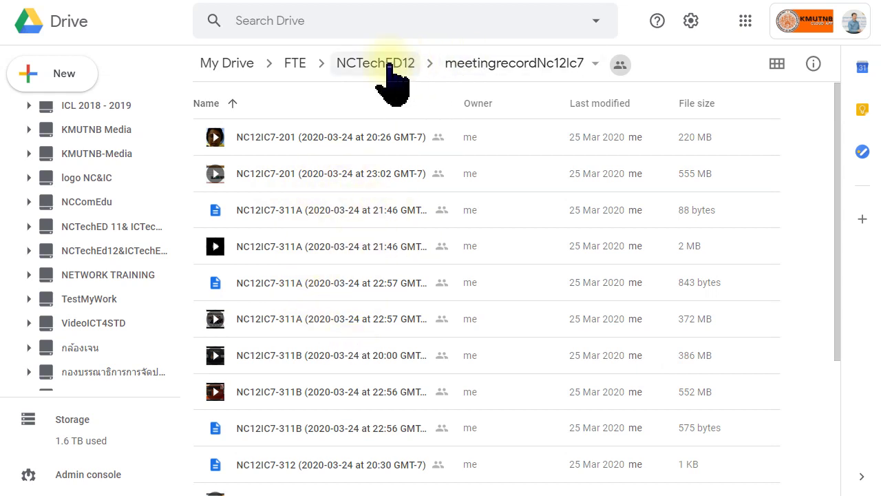
- Return to the NCTechEd12&ICTechEd7 shared drive and select its meetingrecordNc12Ic7 shortcut
{"action": "left_click", "coordinate": [51, 19]}
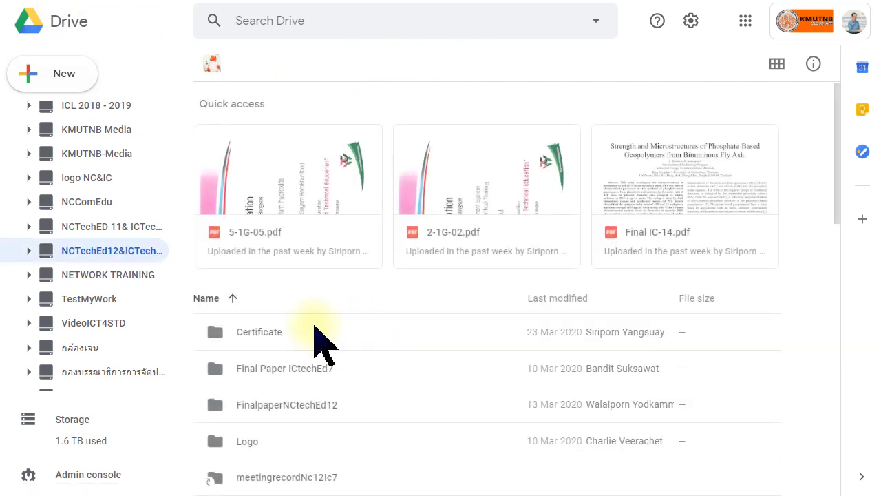
{"action": "scroll", "coordinate": [351, 396], "scroll_direction": "down", "scroll_amount": 3}
{"action": "left_click", "coordinate": [287, 276]}
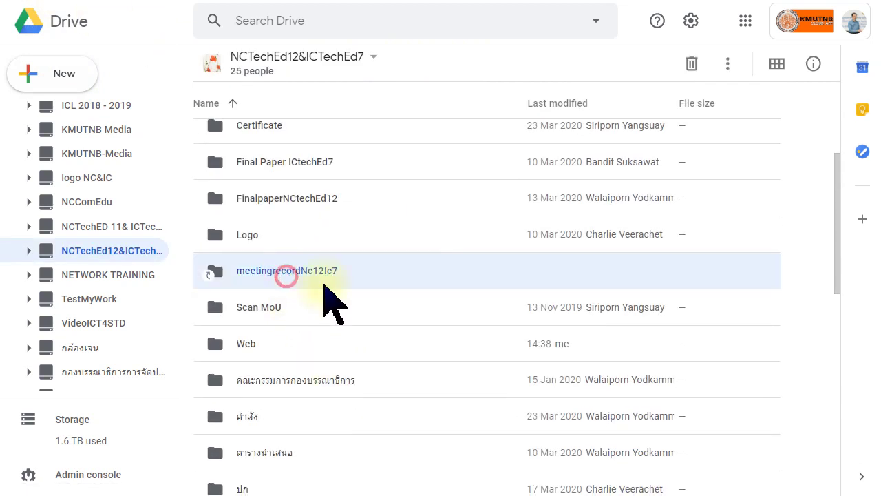